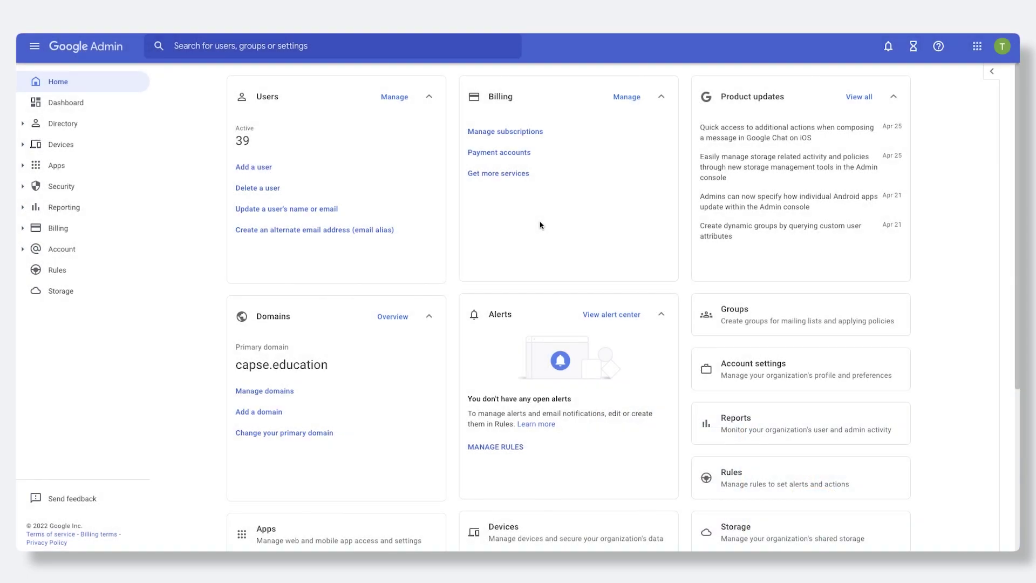
# Scroll down the Admin home page to bring the Storage card into view.
pyautogui.scroll(-3, 541, 225)
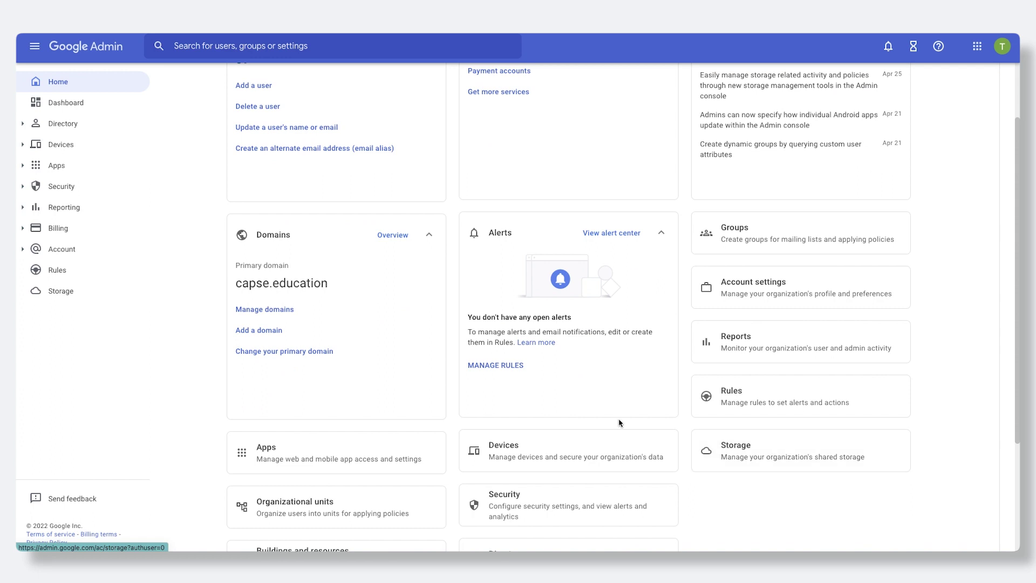
pyautogui.click(738, 448)
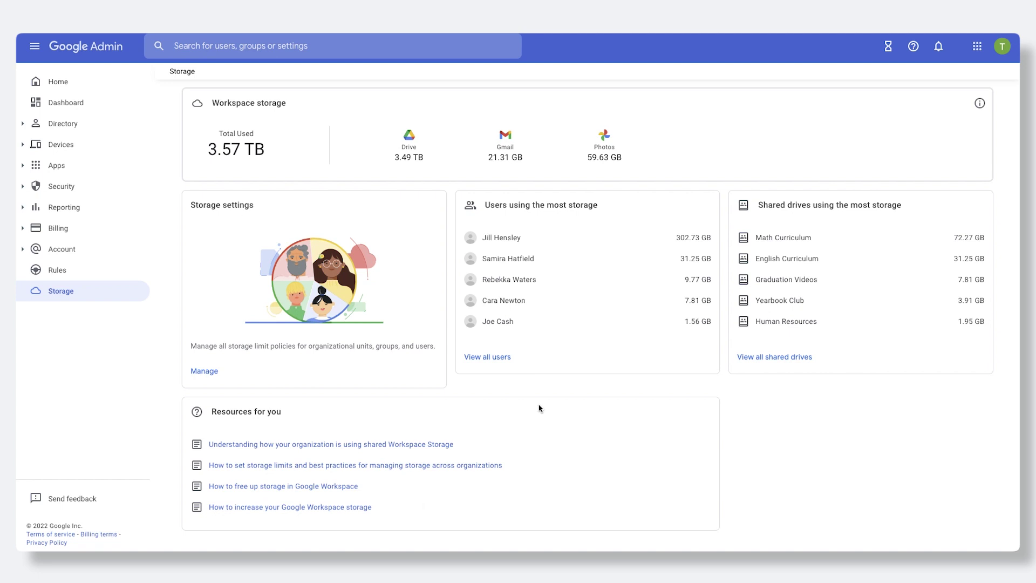
pyautogui.click(499, 361)
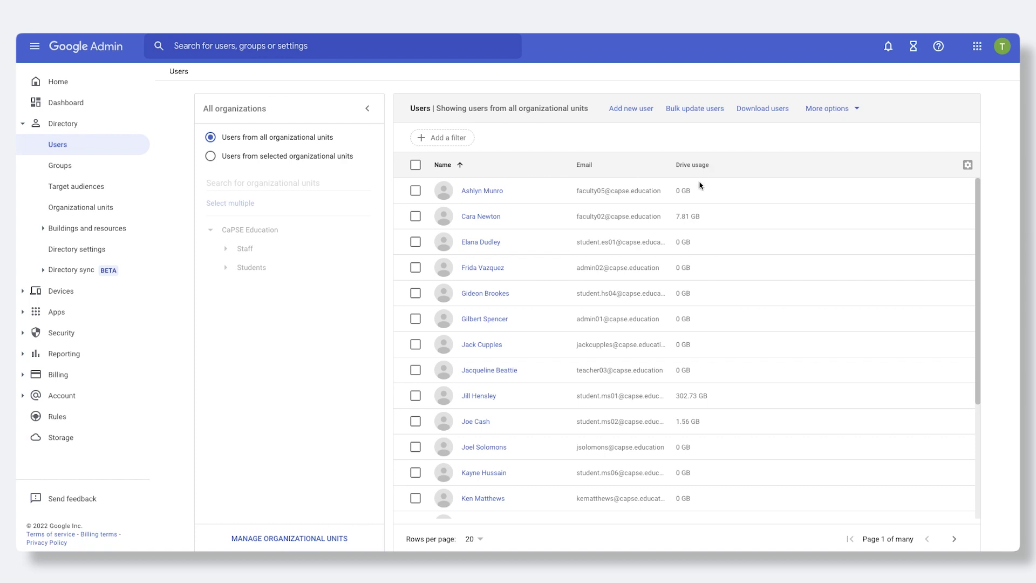
# Add a Storage limit column to the Users list and save the column change.
pyautogui.click(967, 166)
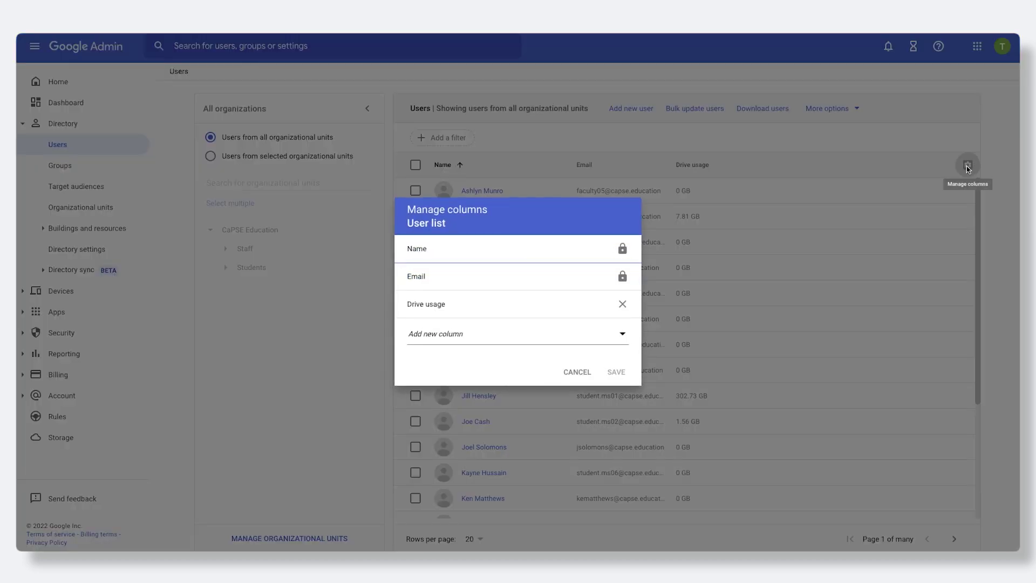
pyautogui.click(570, 341)
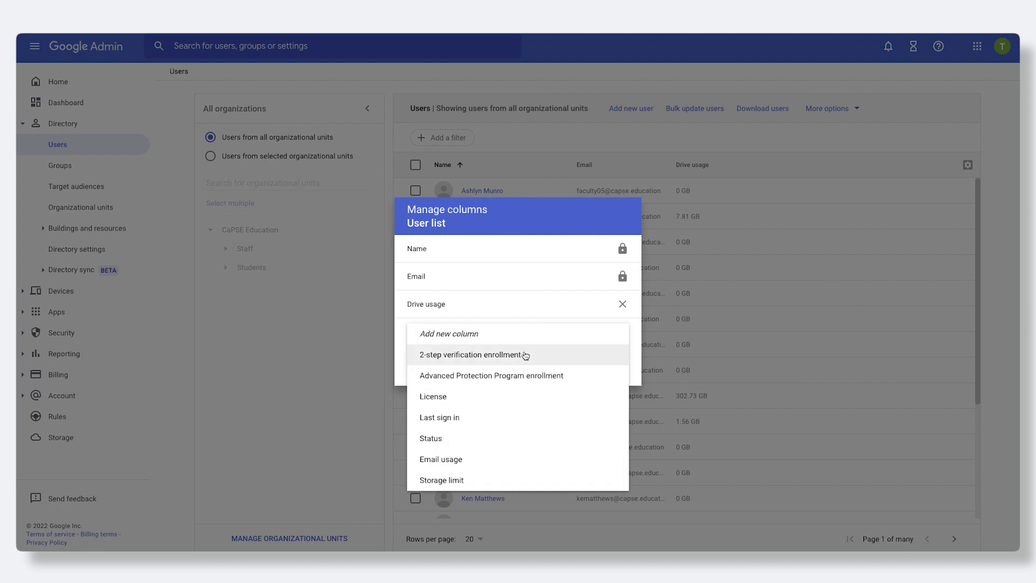
pyautogui.click(453, 479)
pyautogui.click(610, 356)
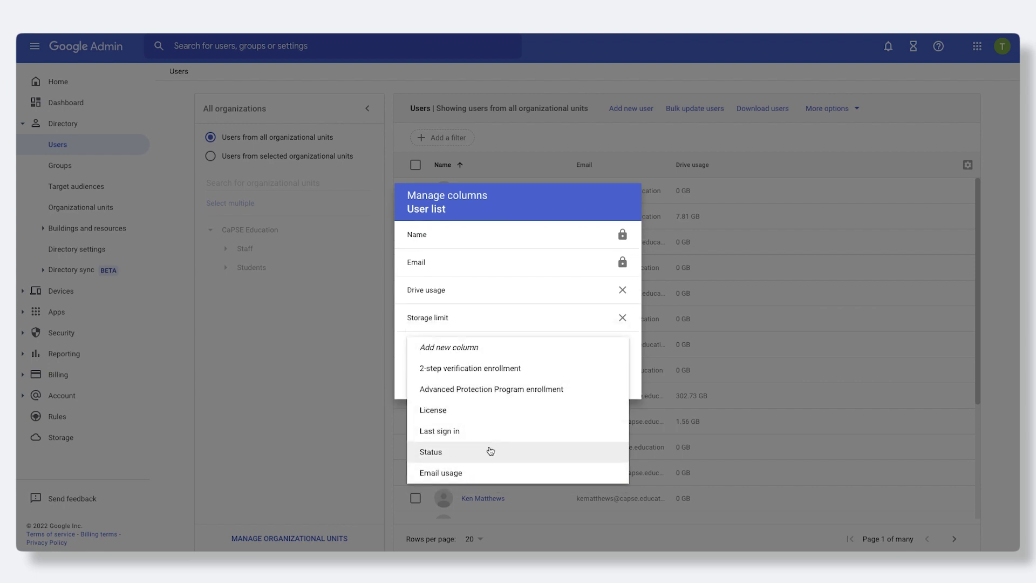
pyautogui.click(528, 235)
pyautogui.click(615, 385)
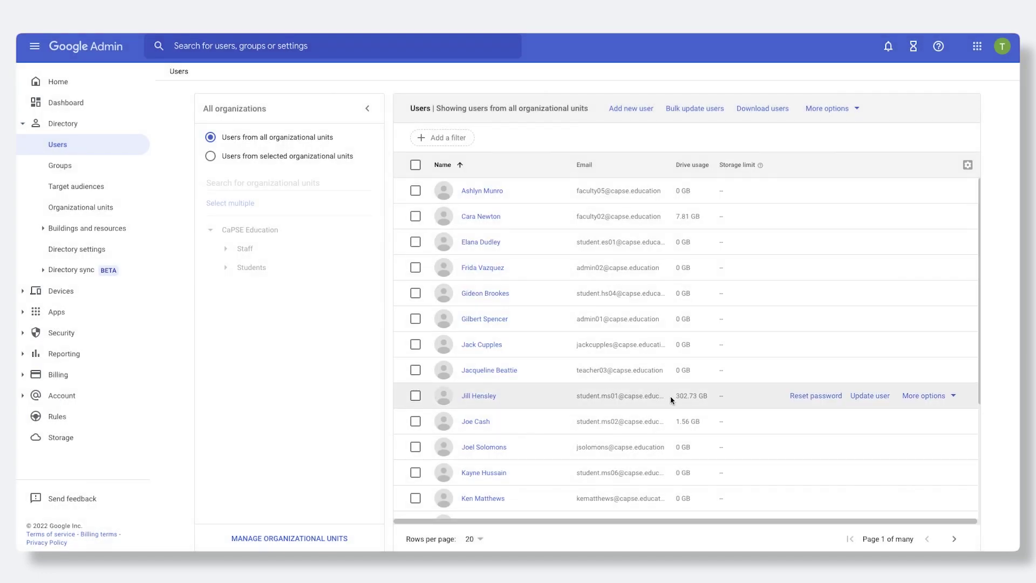
pyautogui.click(764, 111)
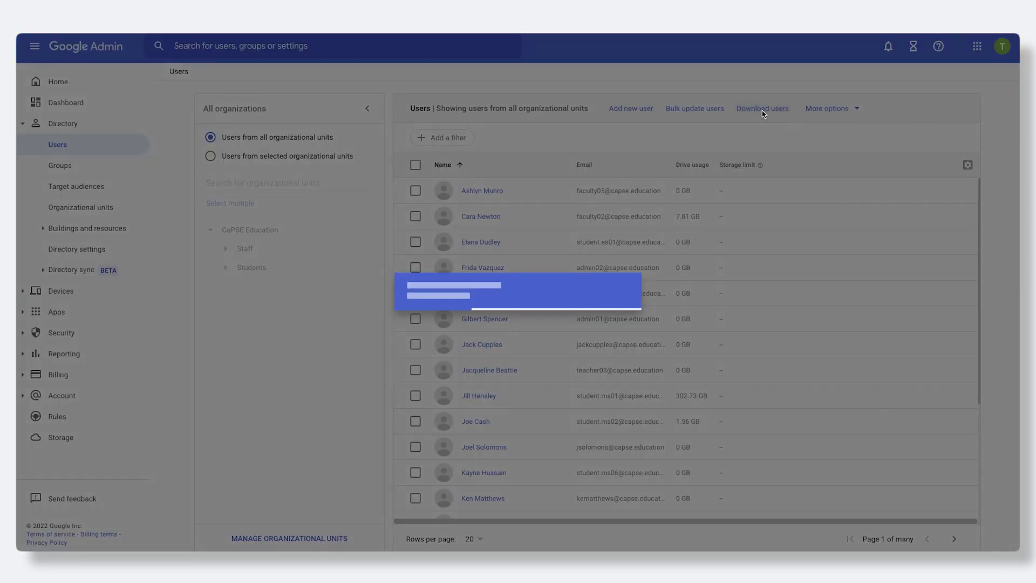
pyautogui.click(414, 280)
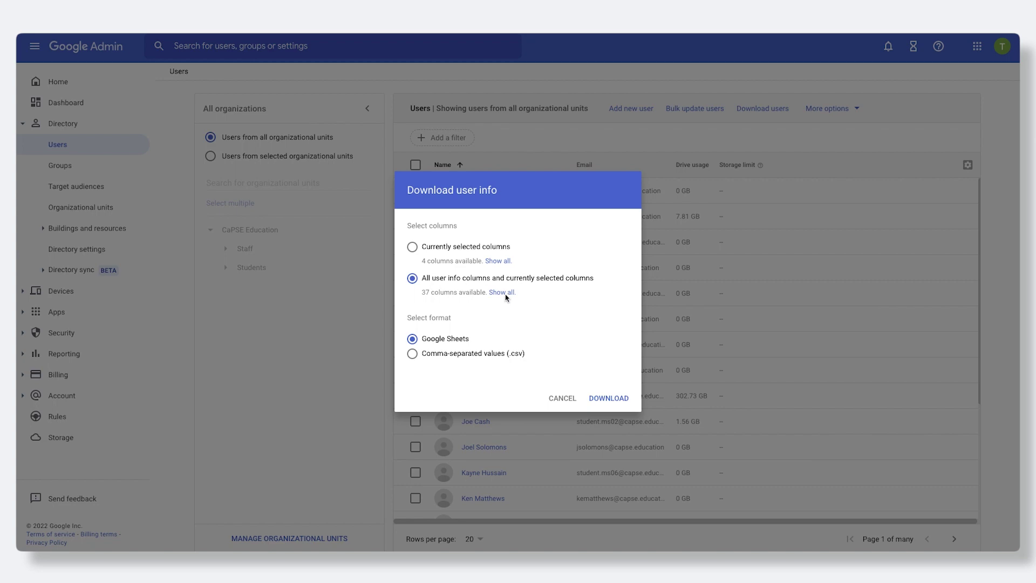
pyautogui.click(559, 398)
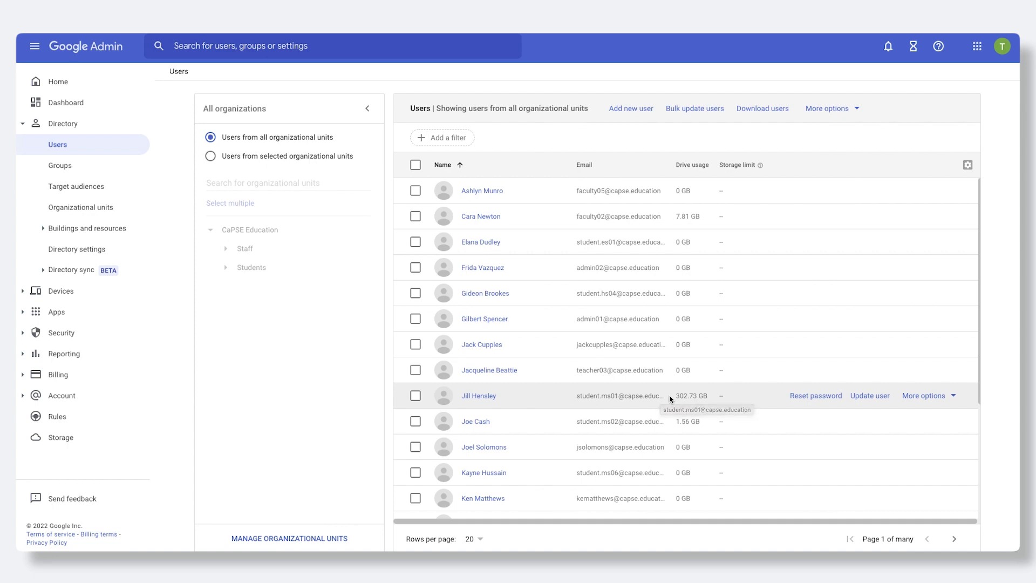
# Add the user using 302.73 GB to the Content Creators group from their user page.
pyautogui.click(490, 395)
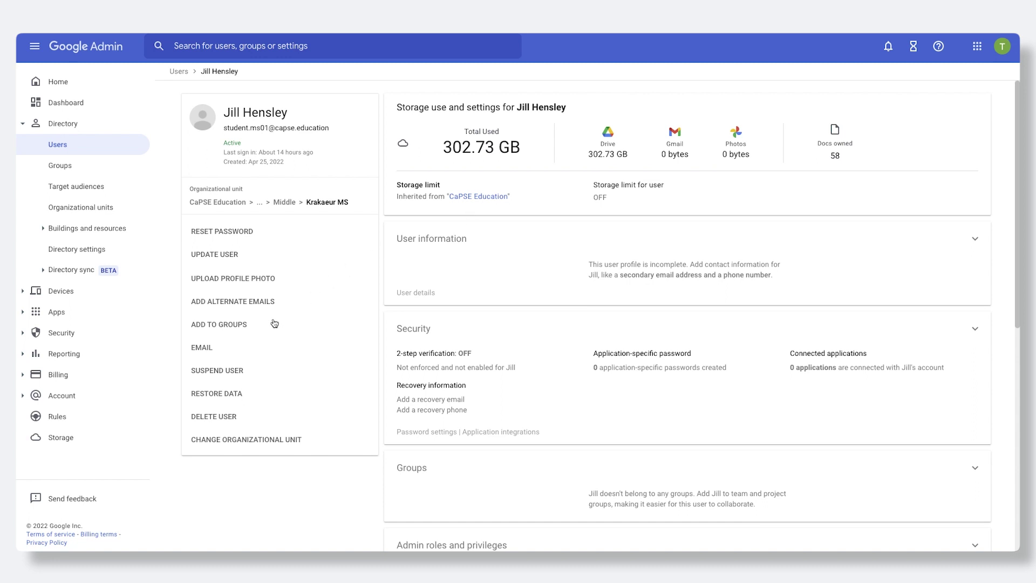
pyautogui.click(251, 330)
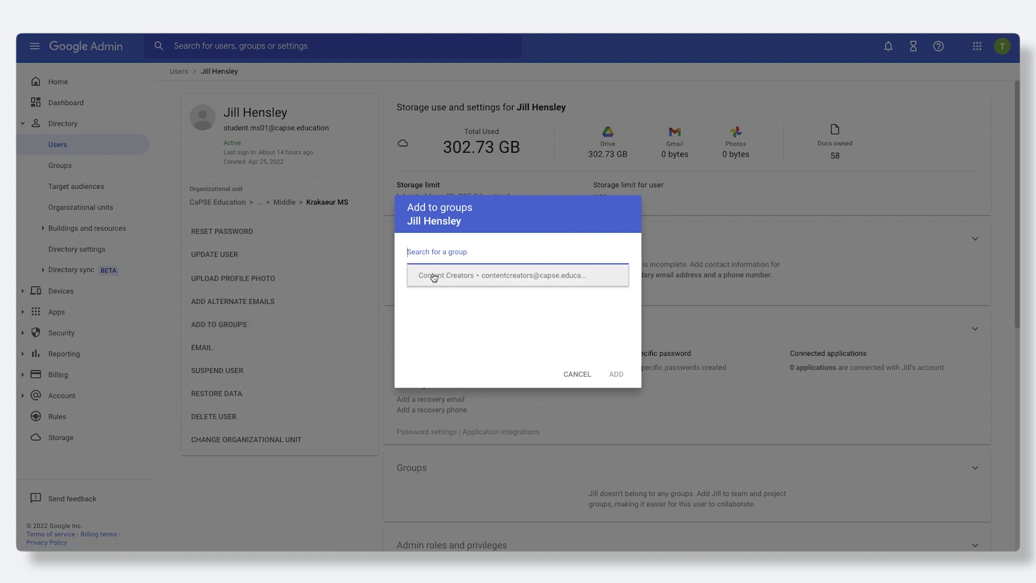
pyautogui.click(440, 277)
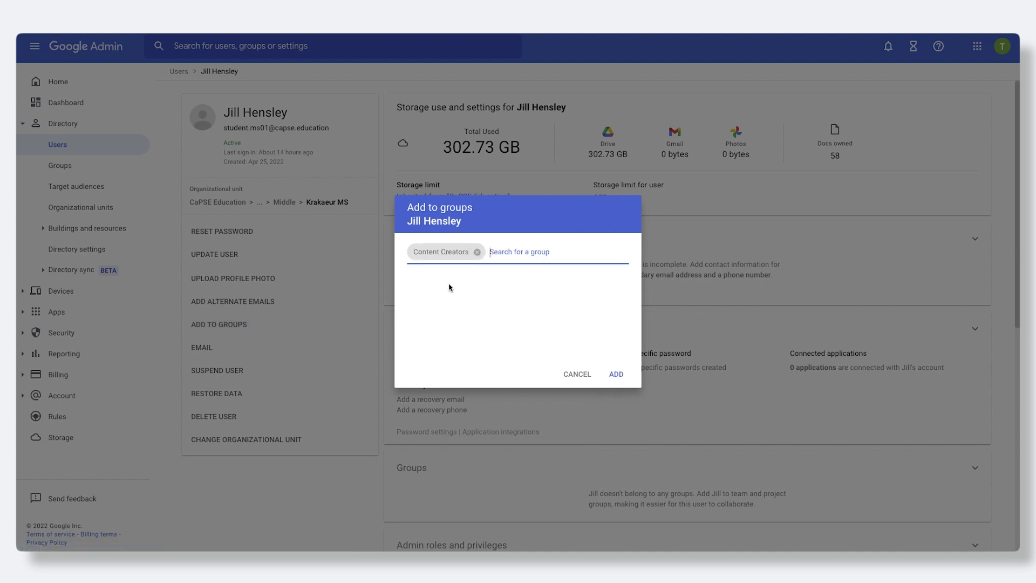
pyautogui.click(616, 374)
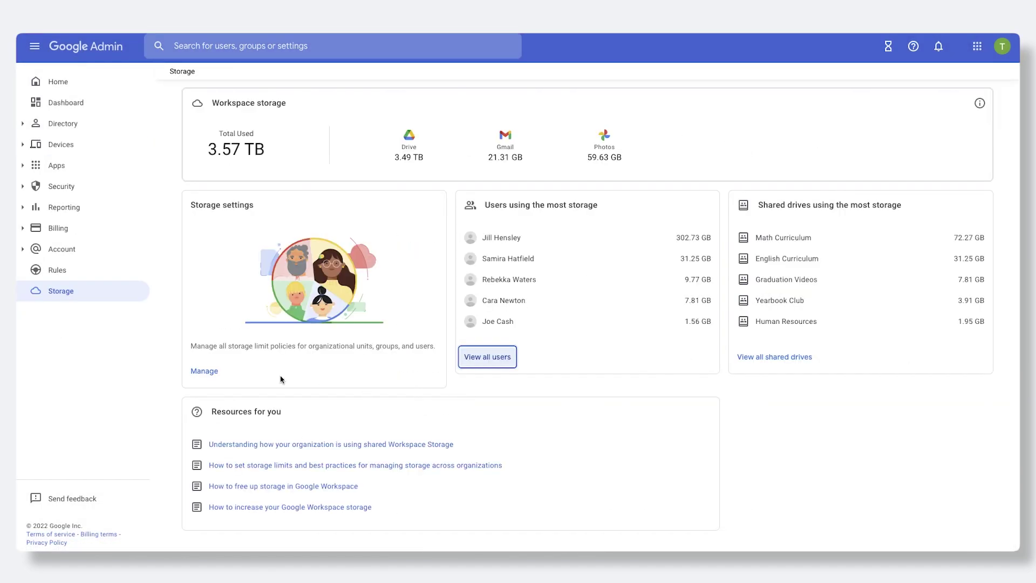
# Show the Staff unit's storage limit settings, then switch to the groups view.
pyautogui.click(204, 373)
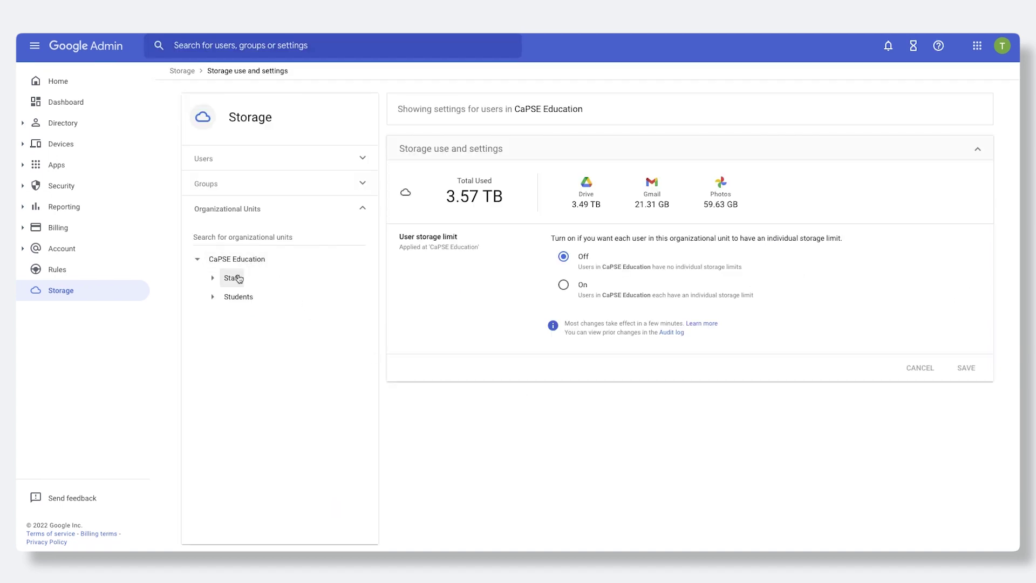
pyautogui.click(238, 278)
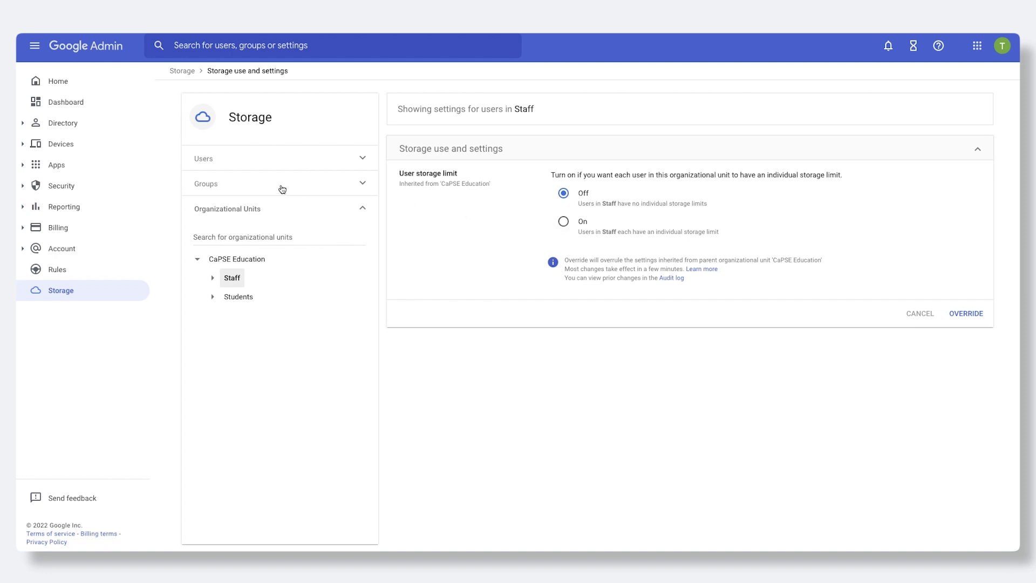
pyautogui.click(331, 187)
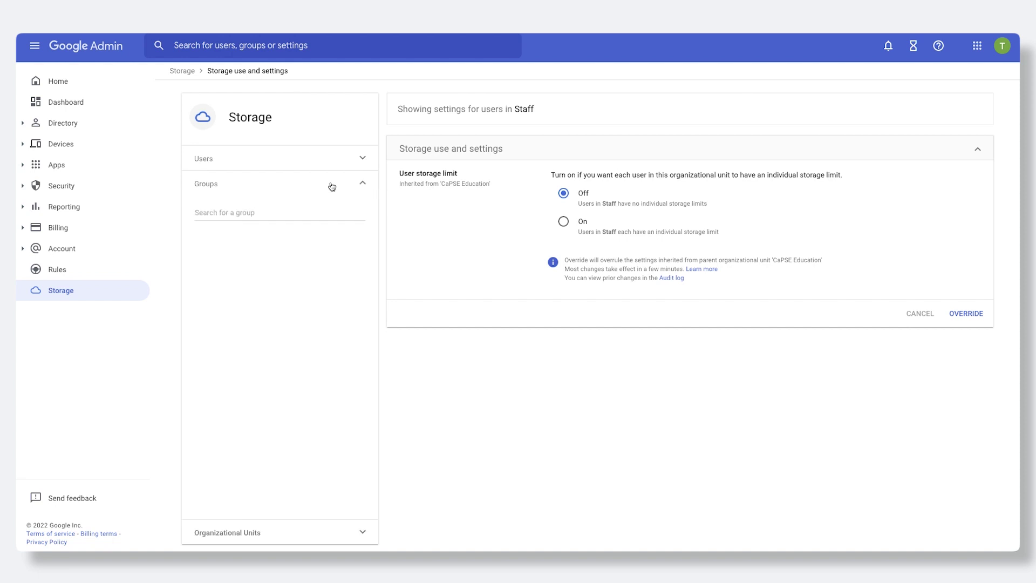
# Find the Content Creators group and save an individual 500 GB storage limit for it.
pyautogui.click(293, 212)
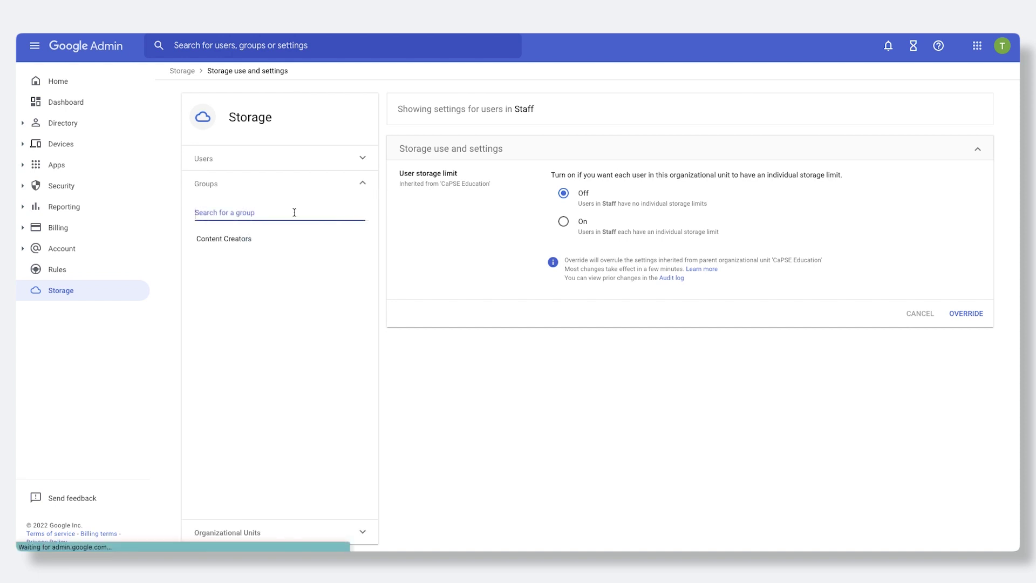
pyautogui.click(259, 241)
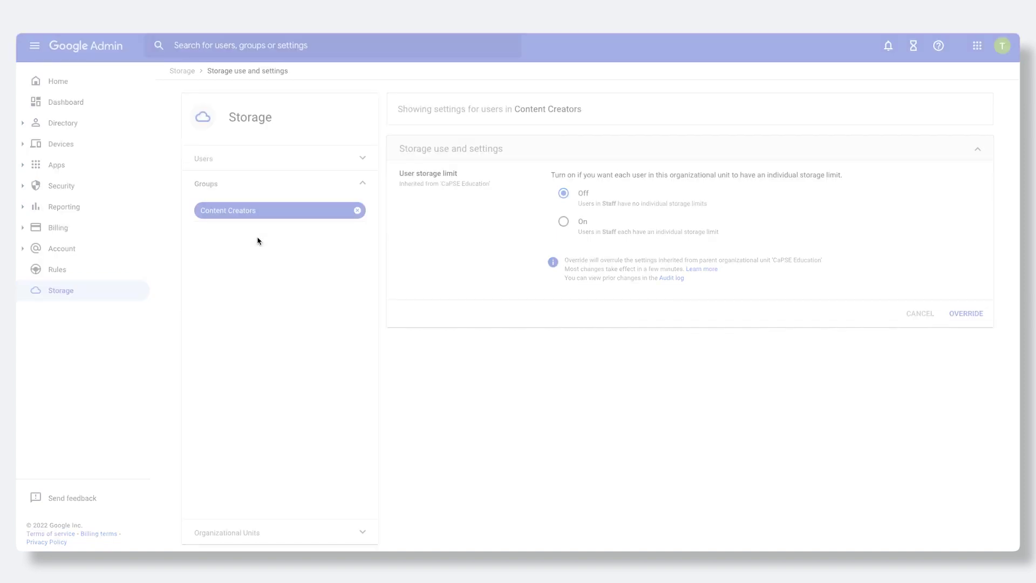
pyautogui.click(565, 221)
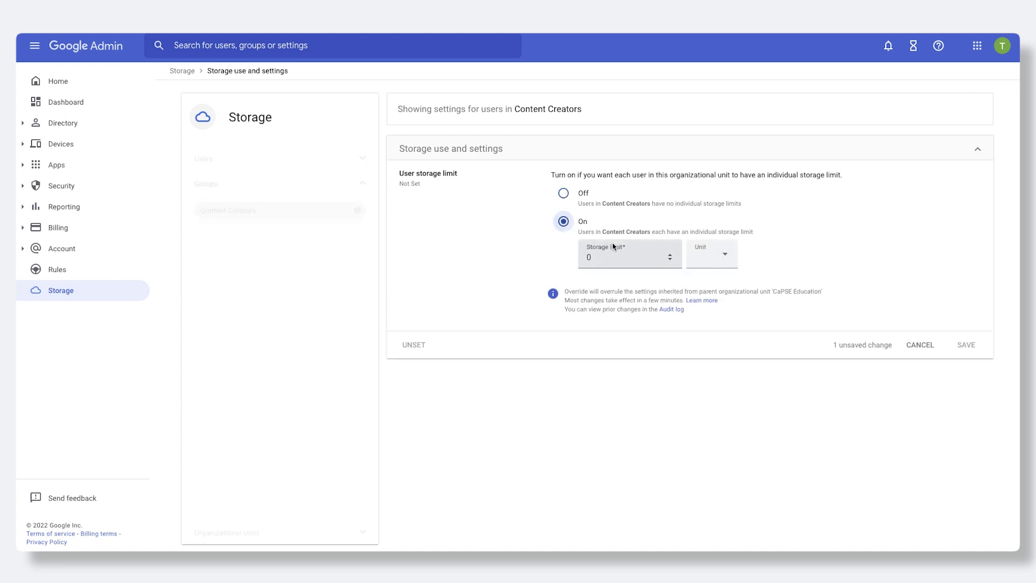
pyautogui.click(707, 259)
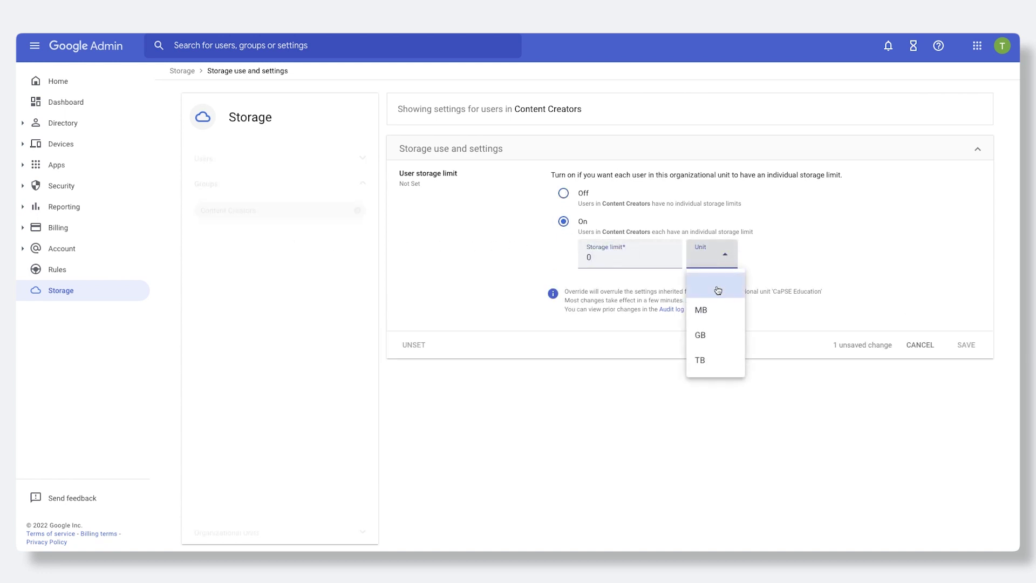
pyautogui.click(708, 335)
pyautogui.doubleClick(615, 259)
pyautogui.write('500')
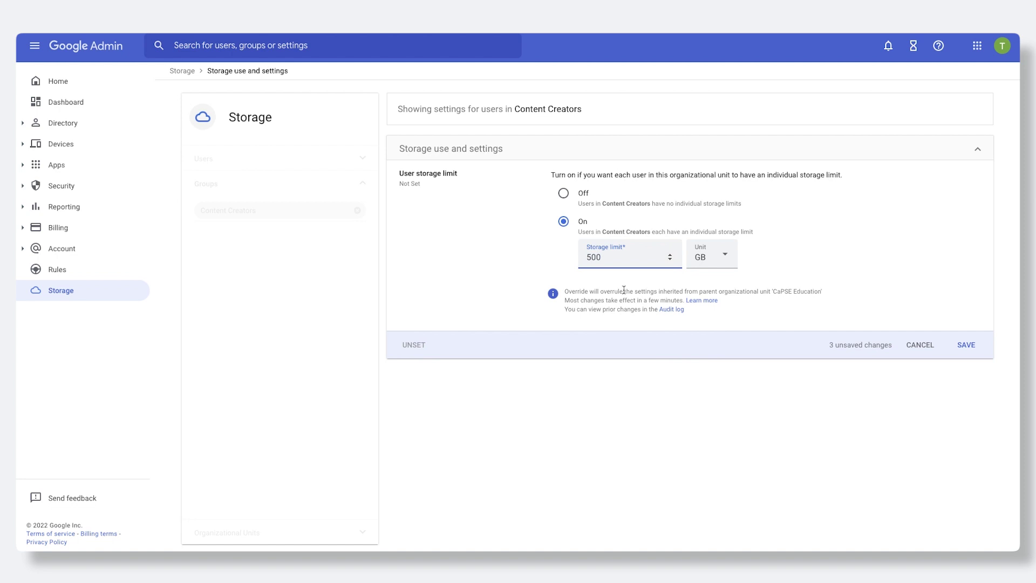
pyautogui.click(963, 345)
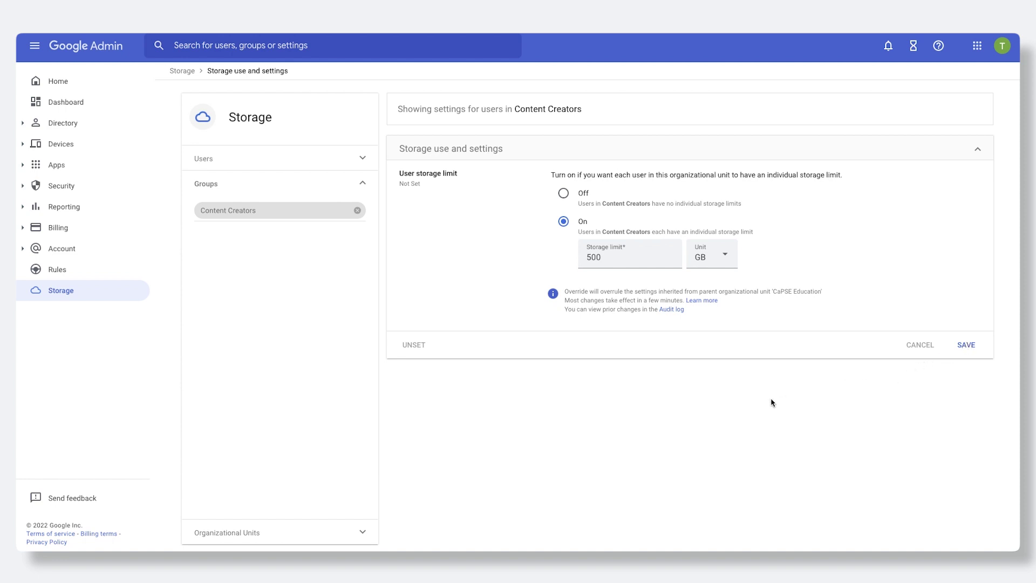
# Select Staff, turn on individual limits at 20 GB, and apply the override.
pyautogui.click(294, 533)
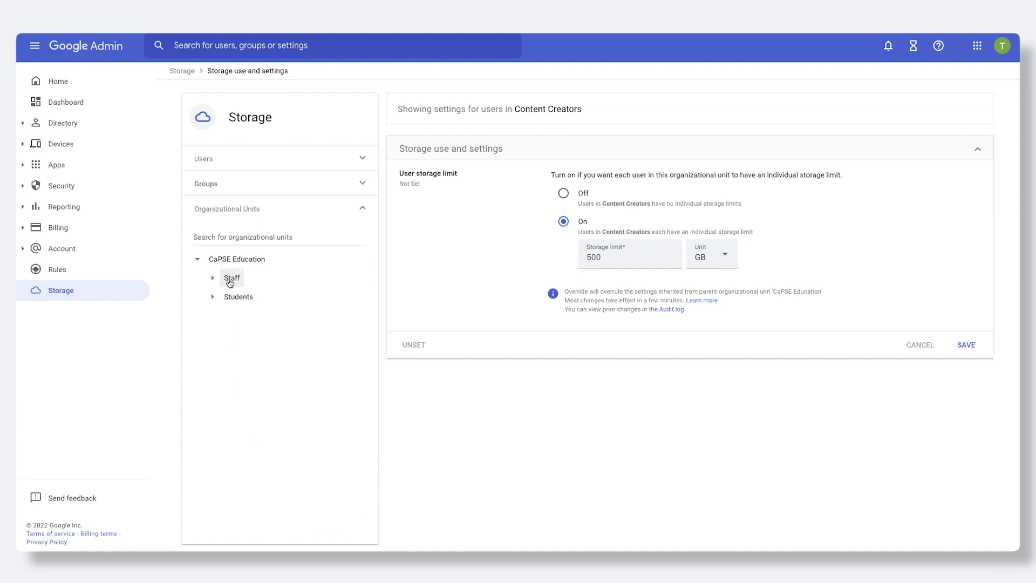
pyautogui.click(230, 279)
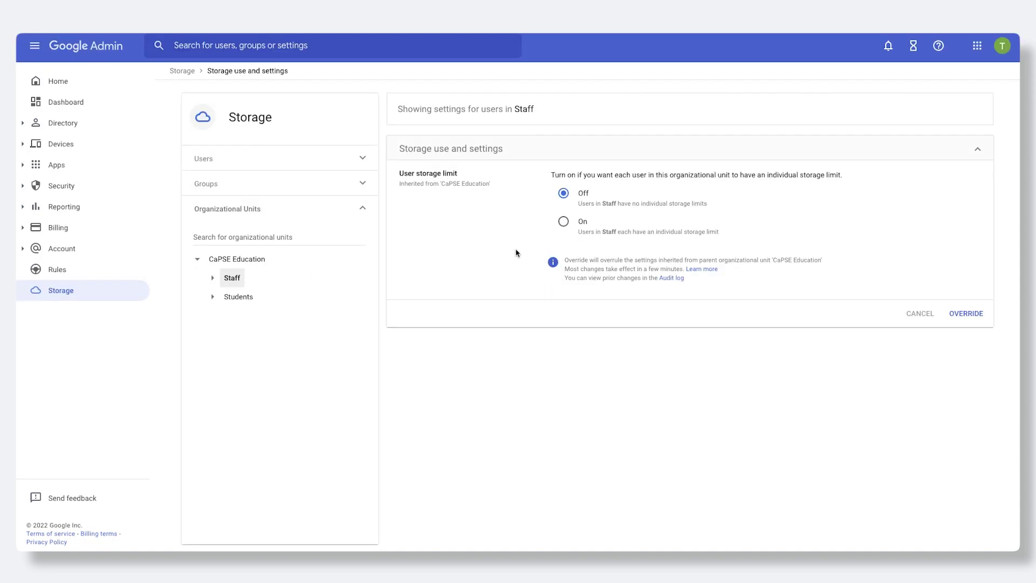
pyautogui.click(564, 222)
pyautogui.write('2')
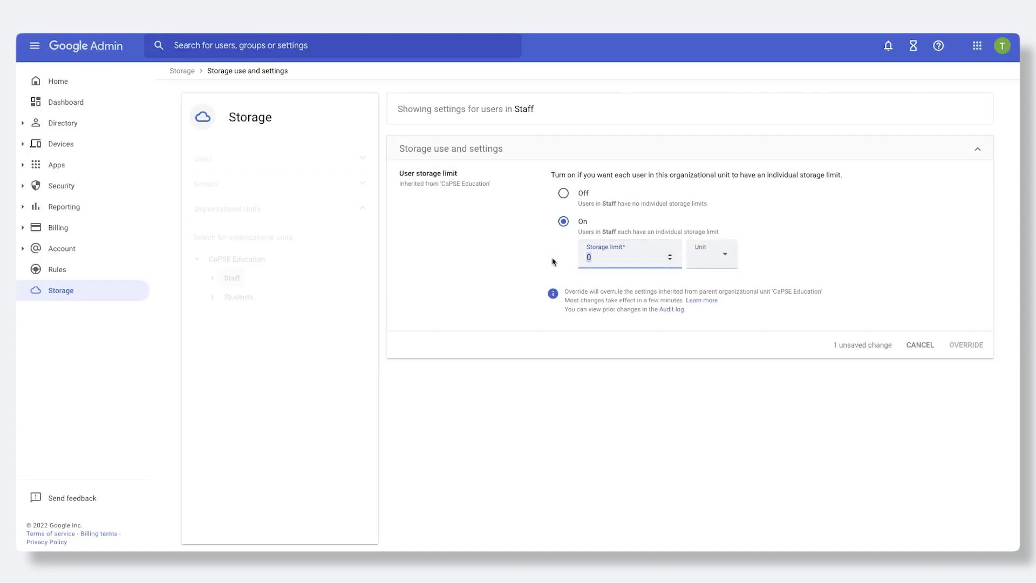
pyautogui.write('0')
pyautogui.click(721, 263)
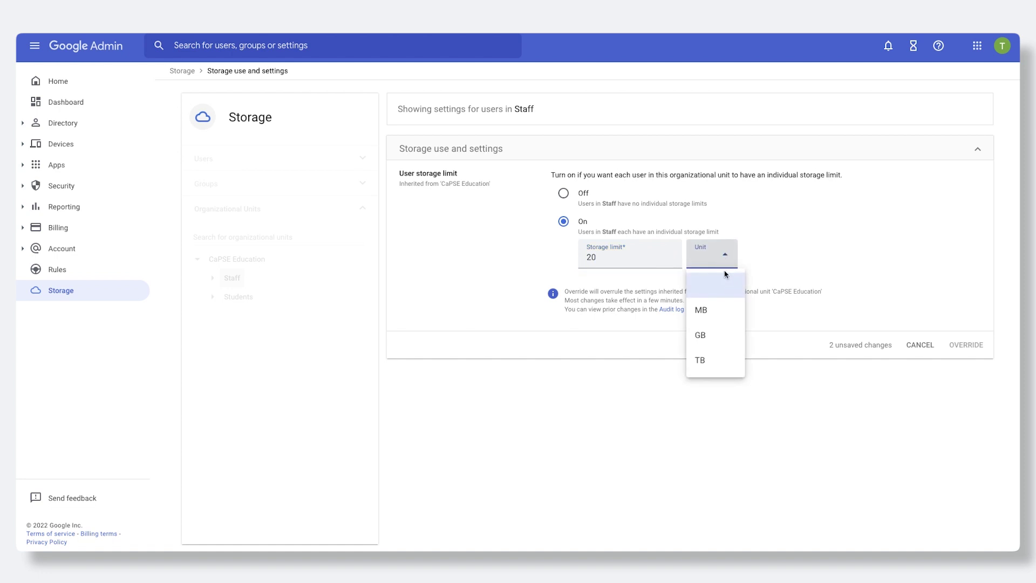
pyautogui.click(718, 337)
pyautogui.click(966, 348)
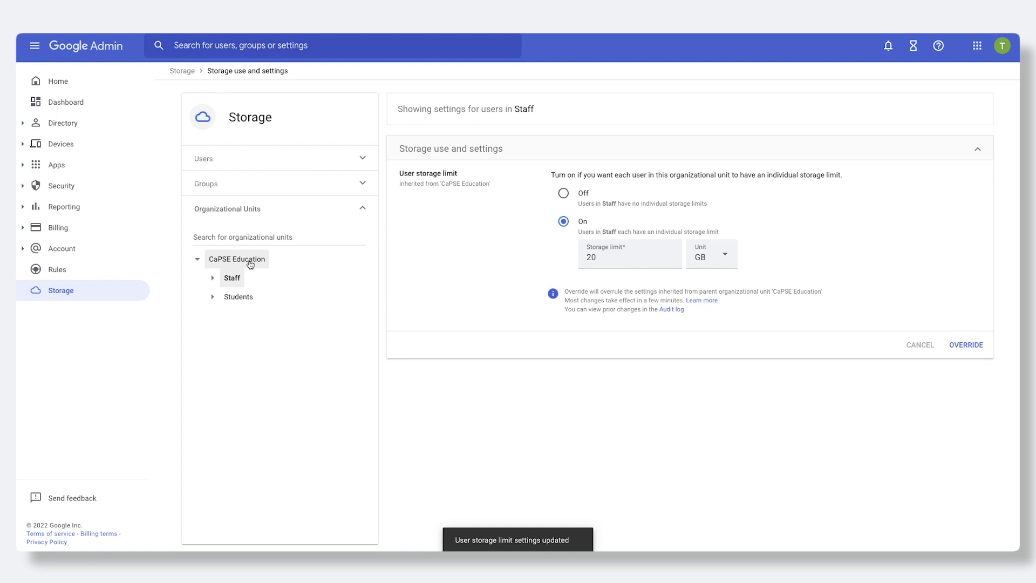
# Select CaPSE Education, turn on individual limits at 5 GB, and save.
pyautogui.click(250, 265)
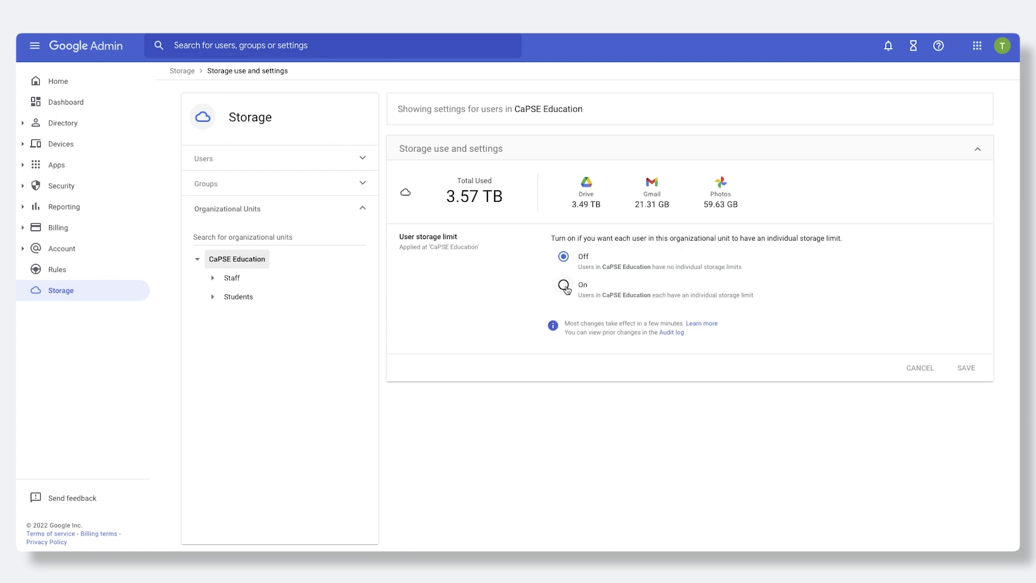
pyautogui.click(564, 284)
pyautogui.write('5')
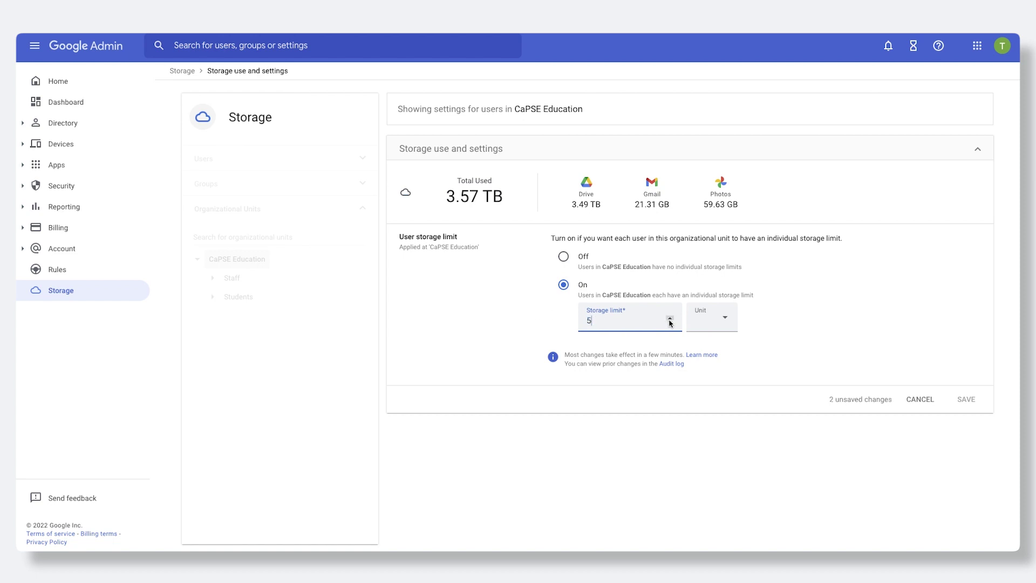
pyautogui.click(707, 319)
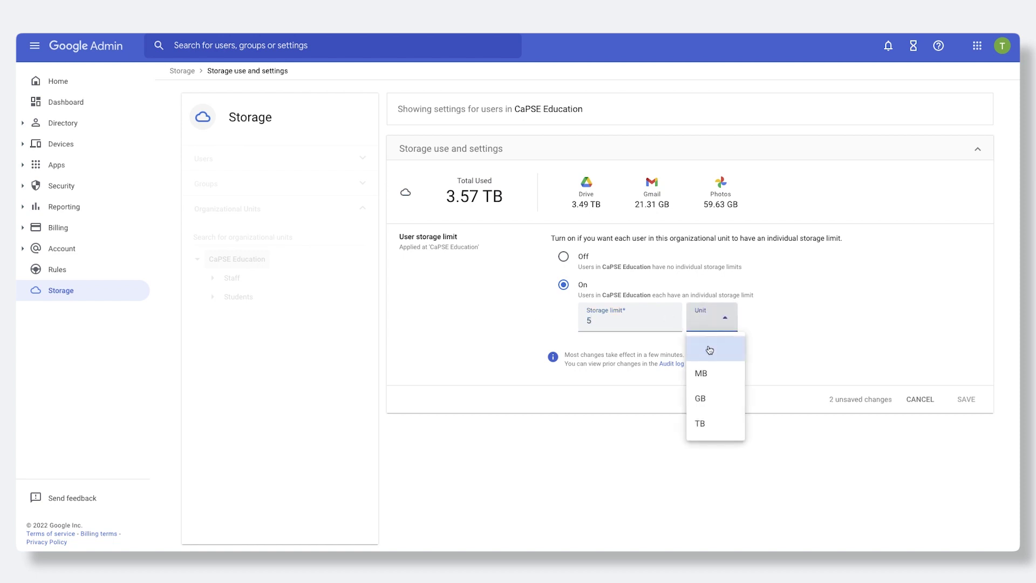
pyautogui.click(709, 397)
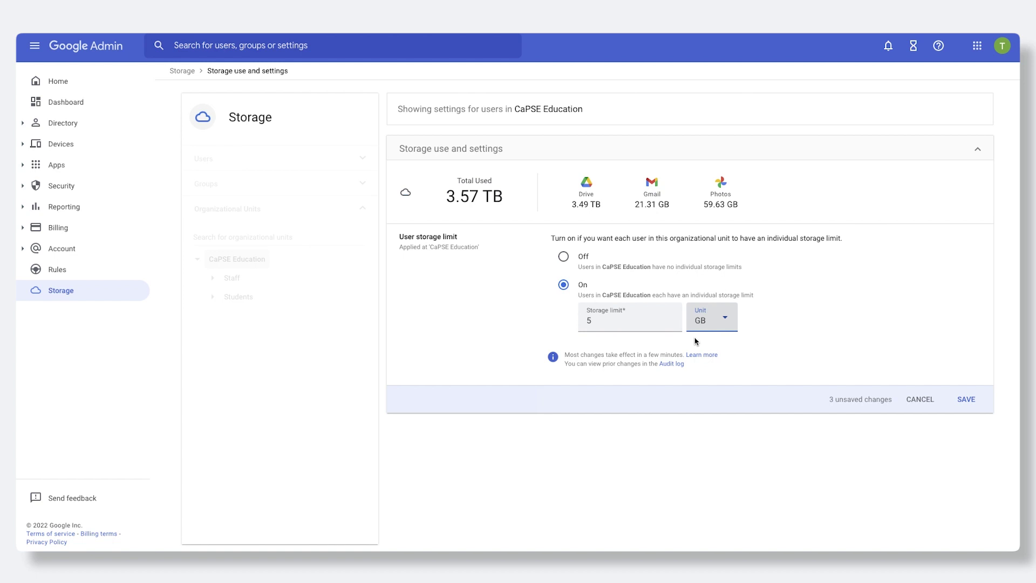
pyautogui.click(969, 399)
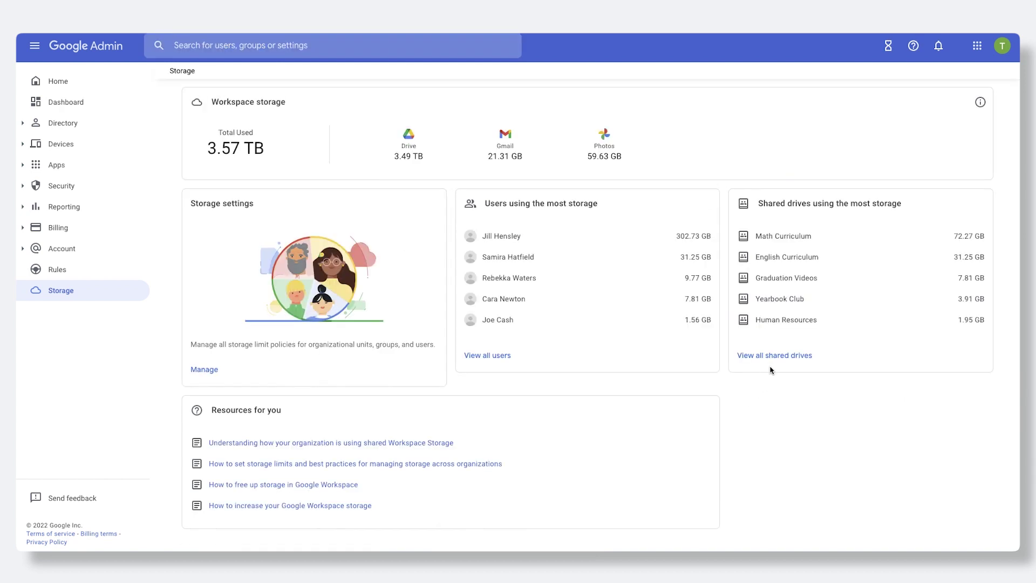
# Go from the Storage overview to the full list of shared drives.
pyautogui.click(780, 358)
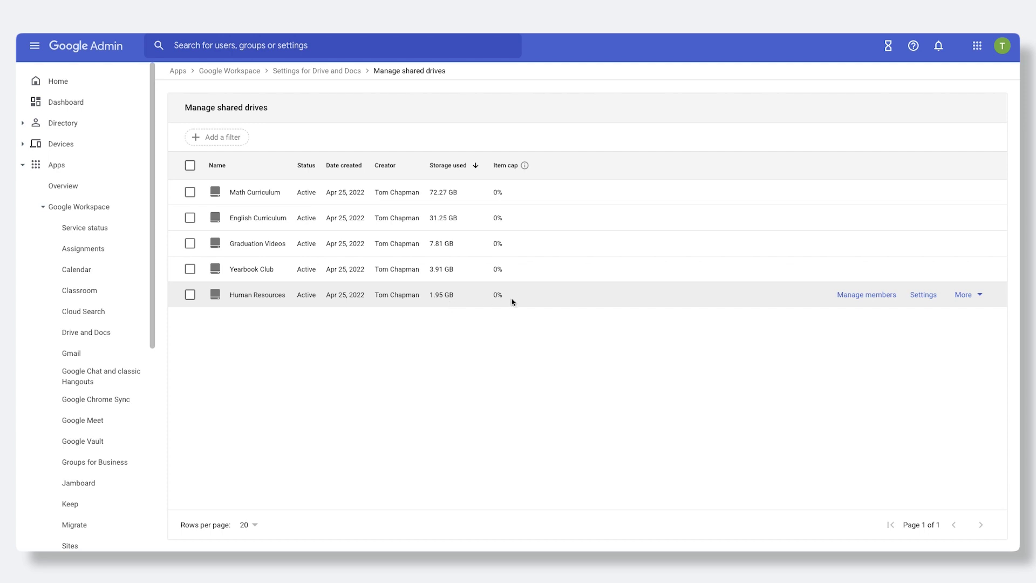
# Permanently delete the Yearbook Club shared drive, then check Math Curriculum's members.
pyautogui.click(965, 269)
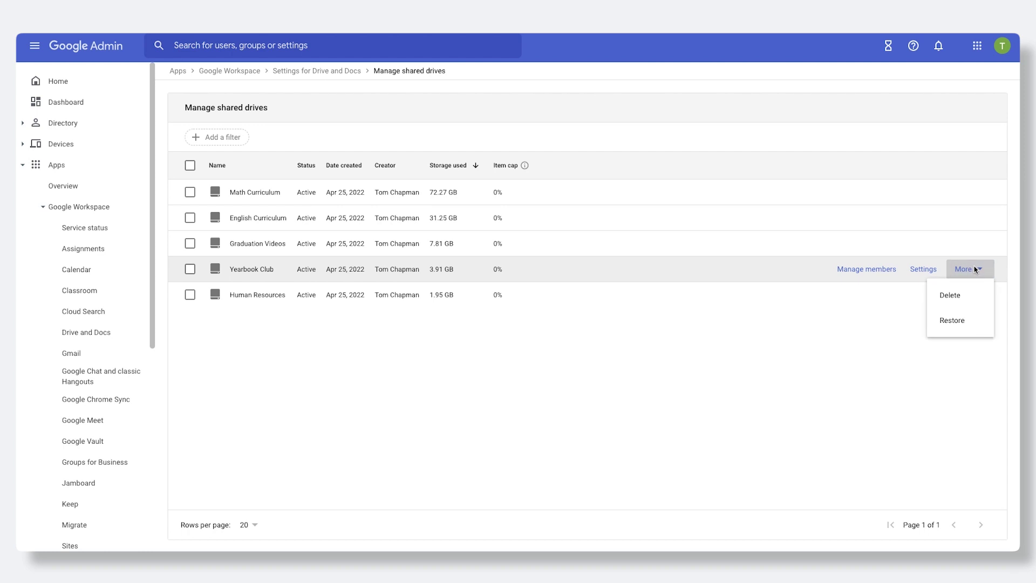
pyautogui.click(963, 297)
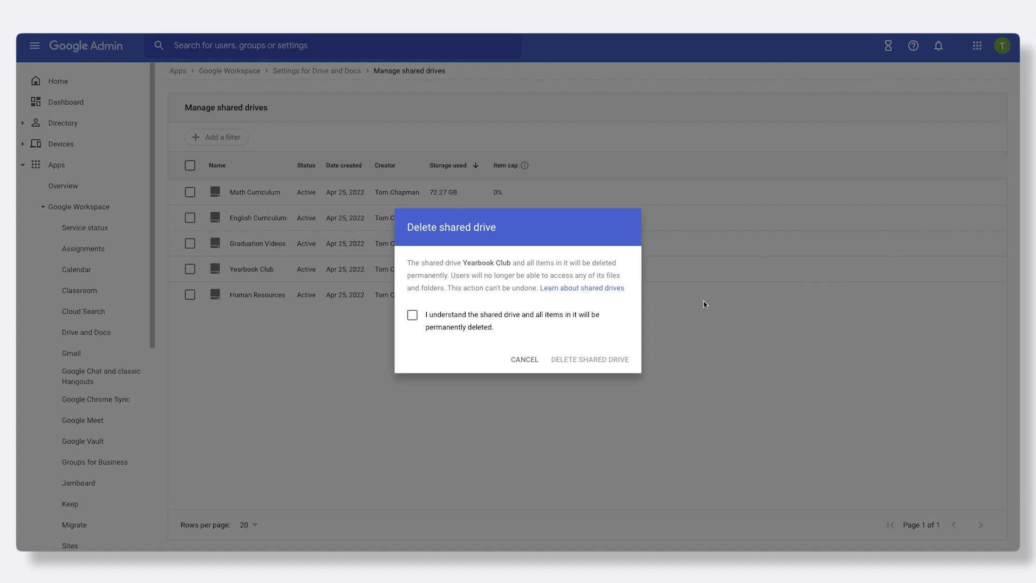
pyautogui.click(412, 316)
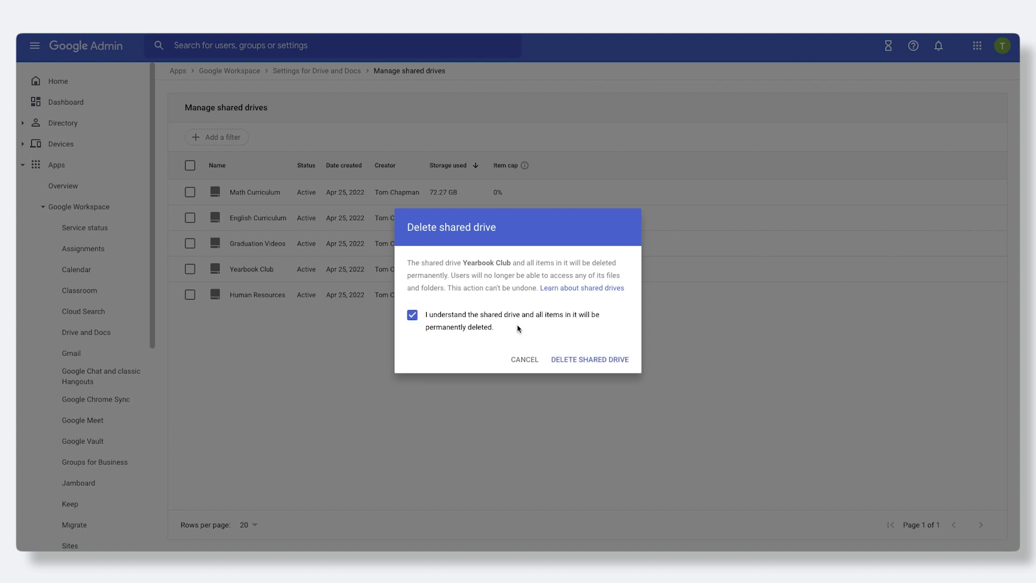
pyautogui.click(597, 361)
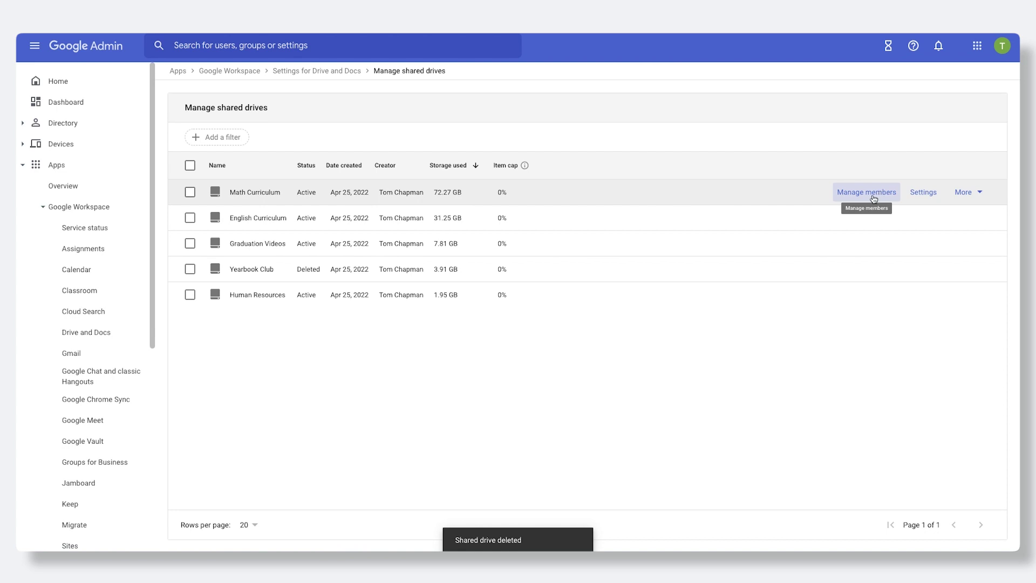
pyautogui.click(873, 199)
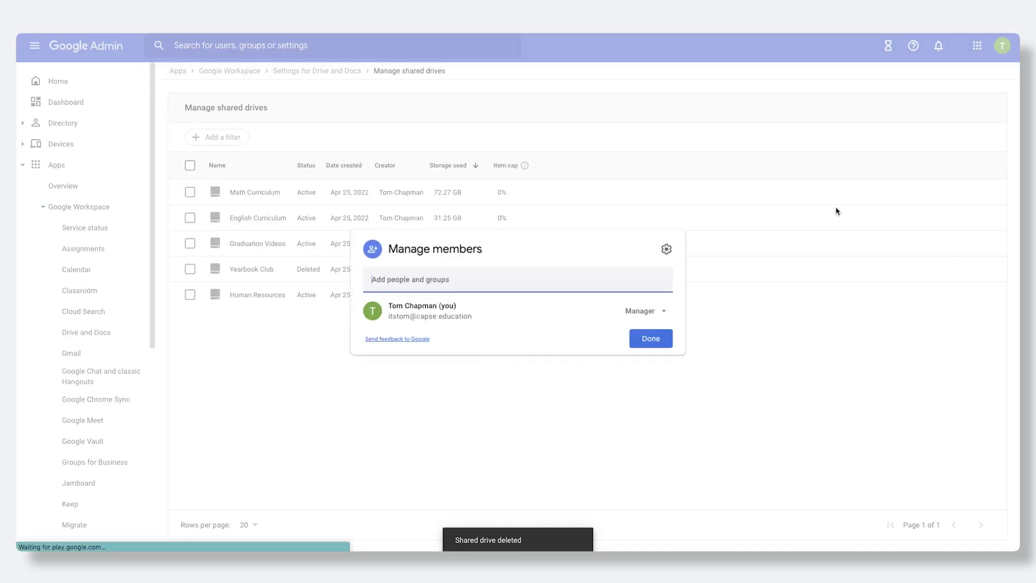
pyautogui.click(650, 340)
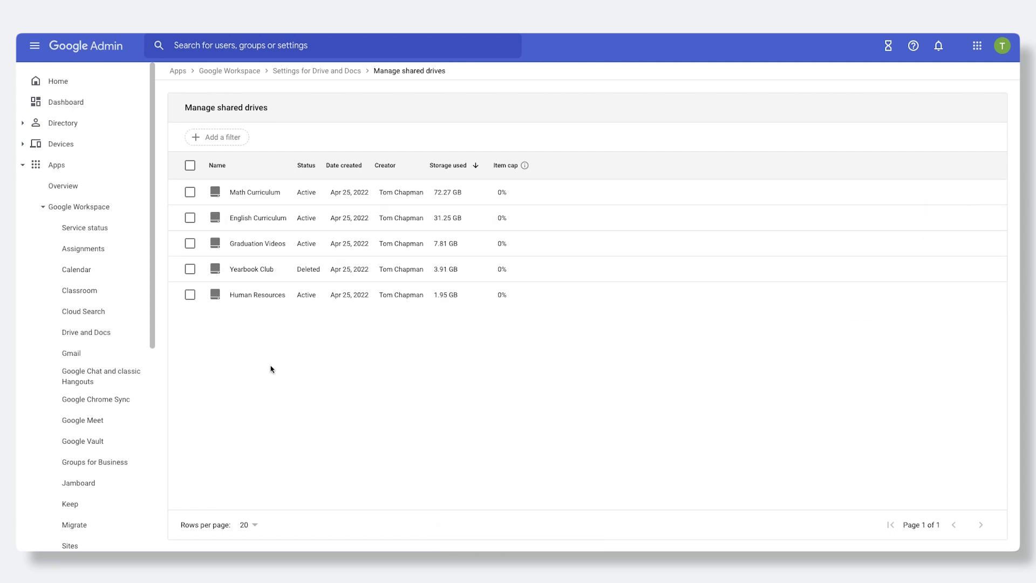
# Show the Drive and Docs sharing settings for the Students organizational unit.
pyautogui.click(89, 331)
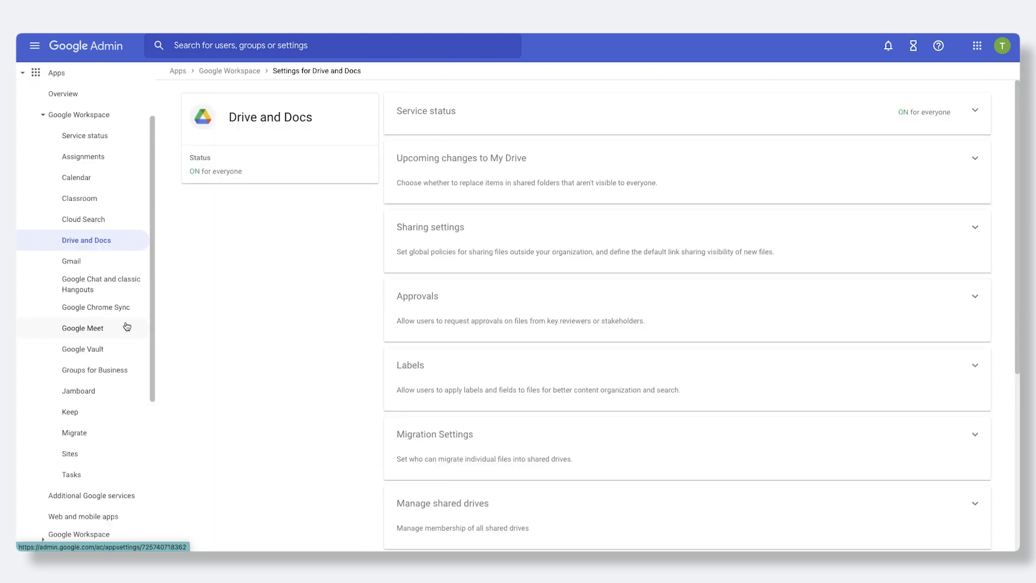
pyautogui.click(462, 255)
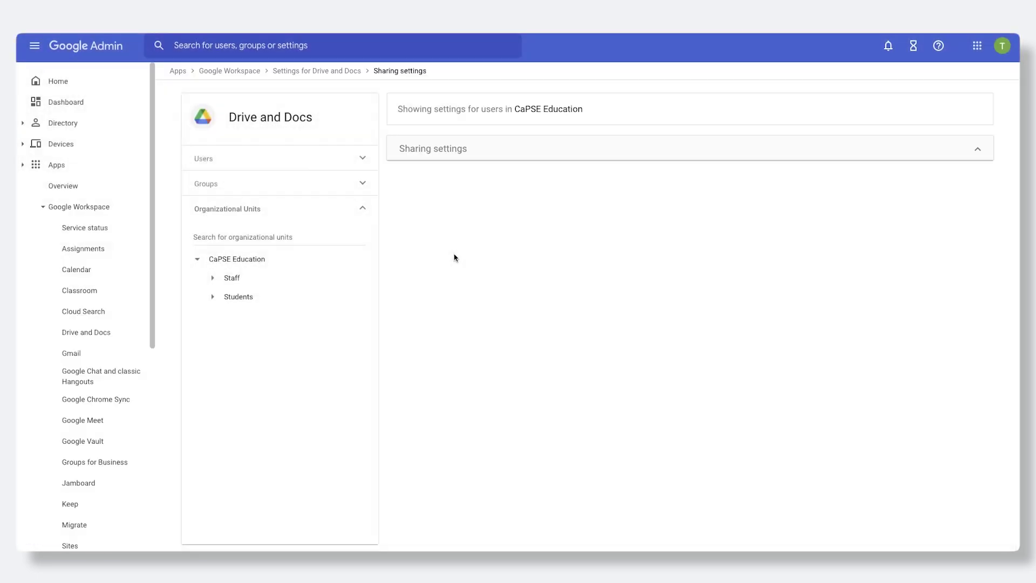
pyautogui.click(247, 299)
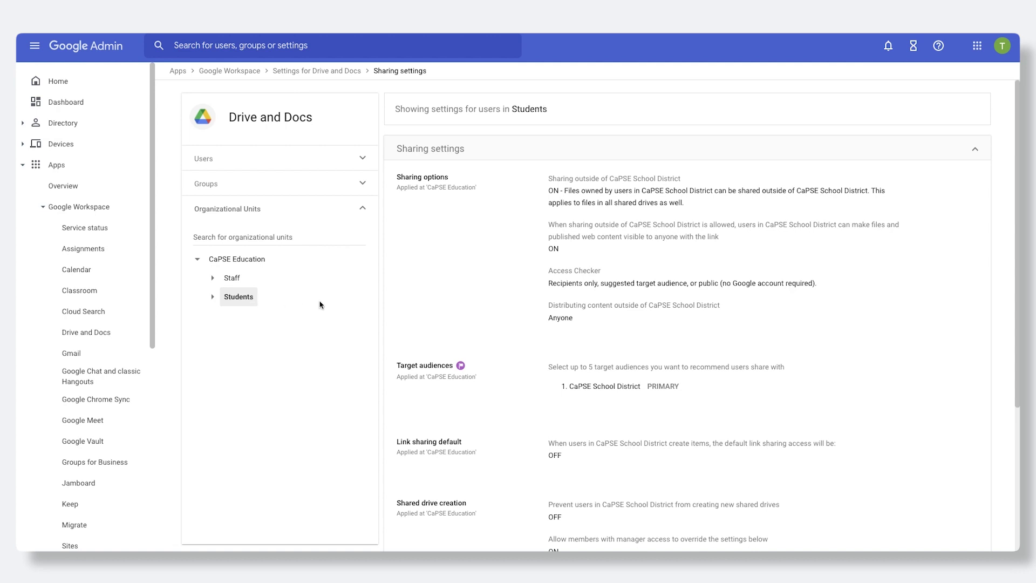